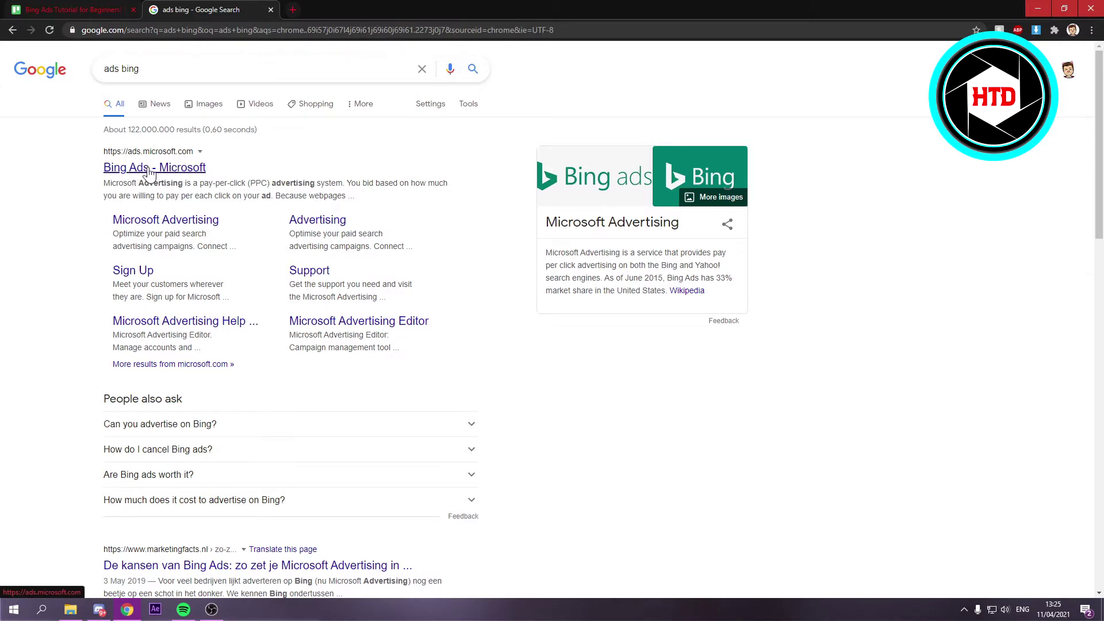
Open the Microsoft Advertising site (ads.microsoft.com) from the 'ads bing' search results
left_click(170, 170)
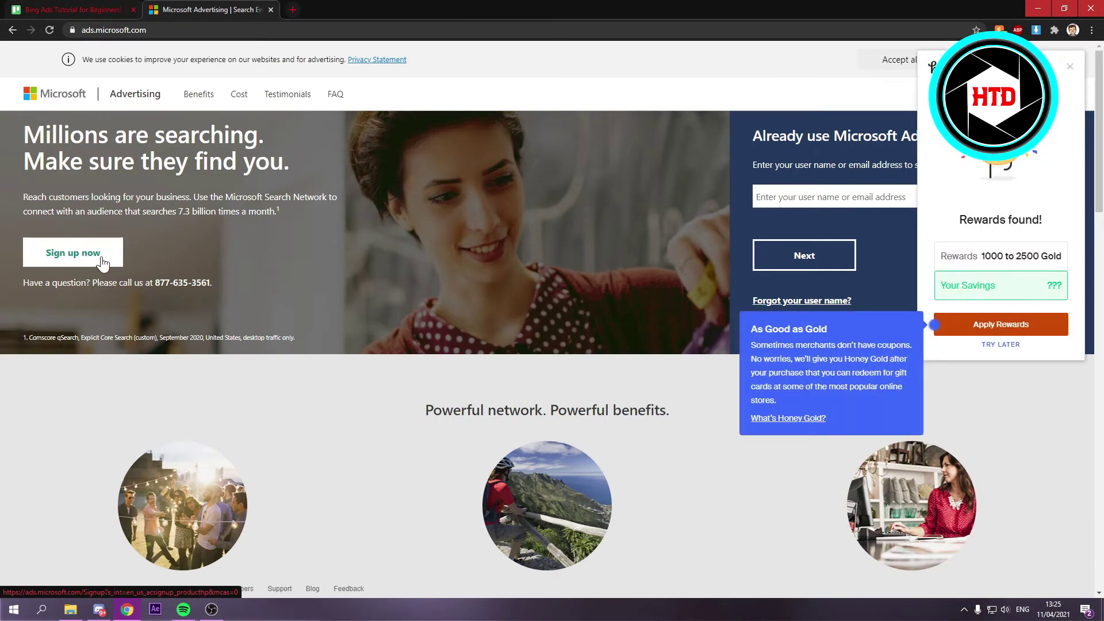
Start signup and verify the emailed code, choosing not to be asked again on this device
left_click(85, 253)
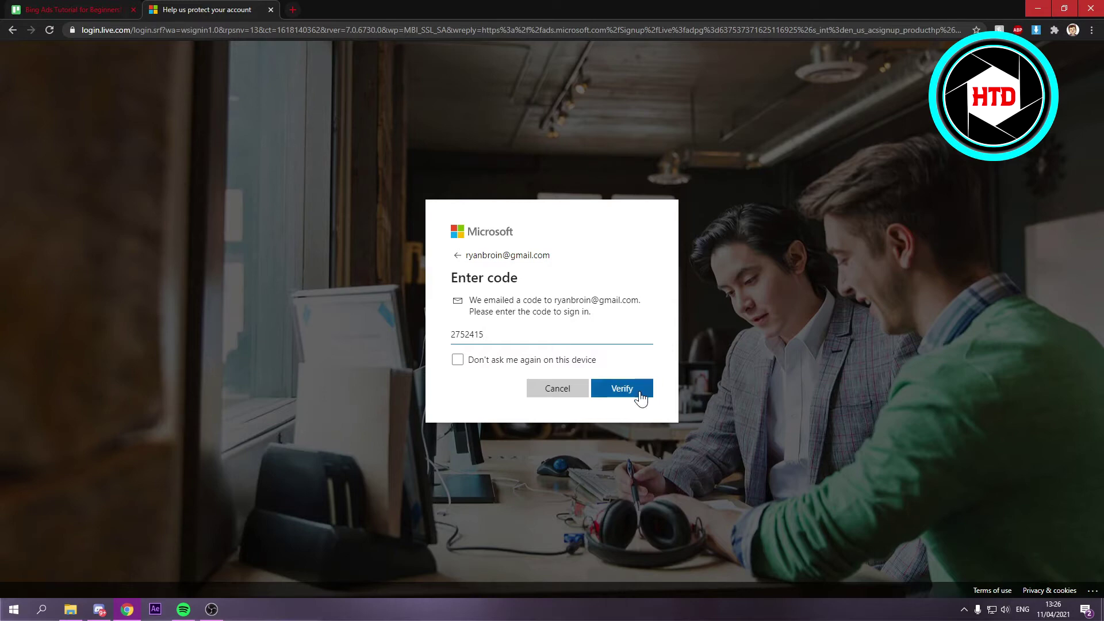
left_click(479, 364)
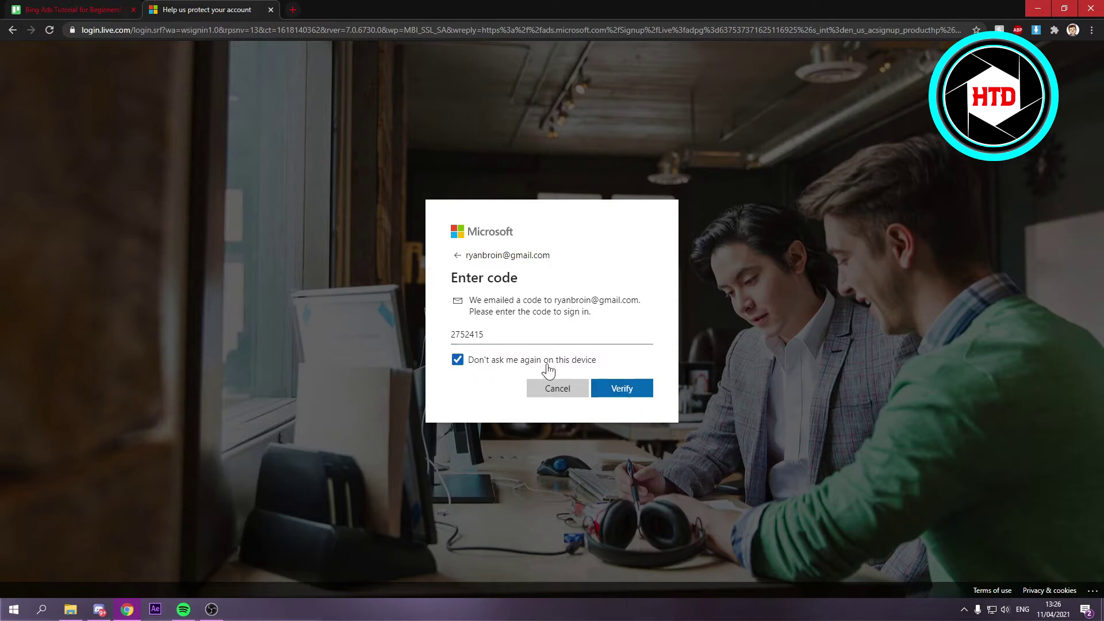
left_click(636, 392)
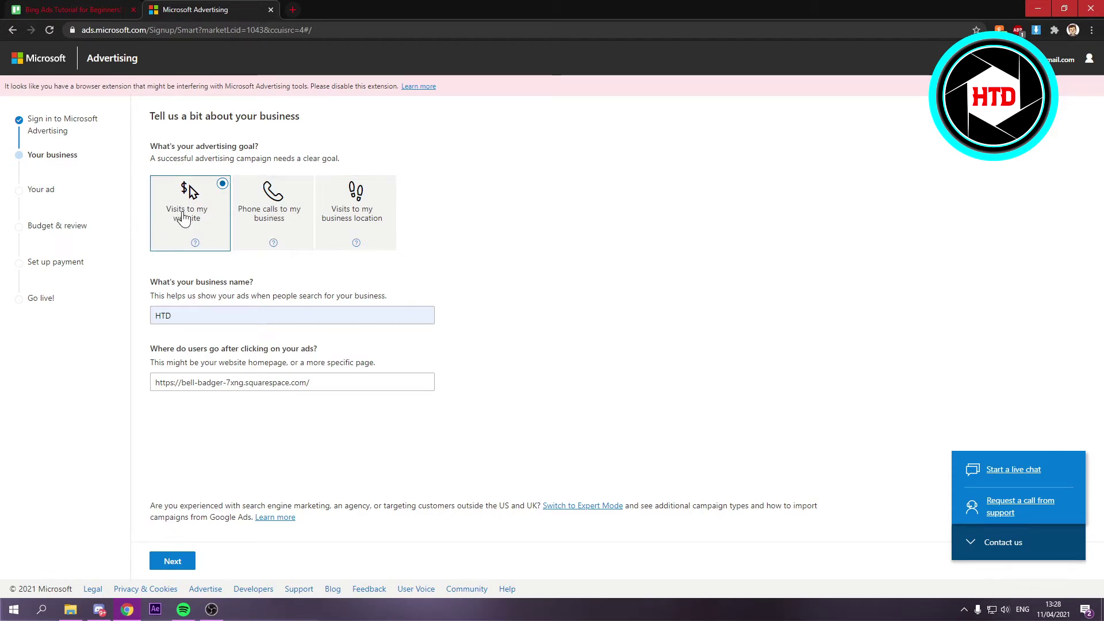
Submit business details: goal Visits to my website, name HTD, and the squarespace URL
left_click_drag(255, 282, 151, 281)
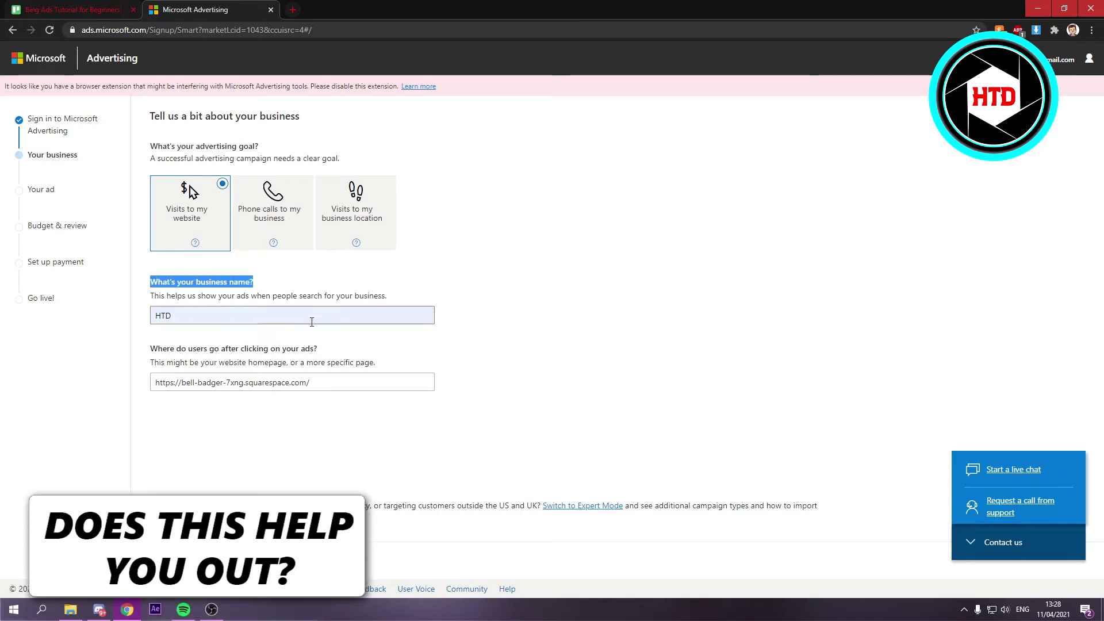
left_click_drag(323, 347, 158, 348)
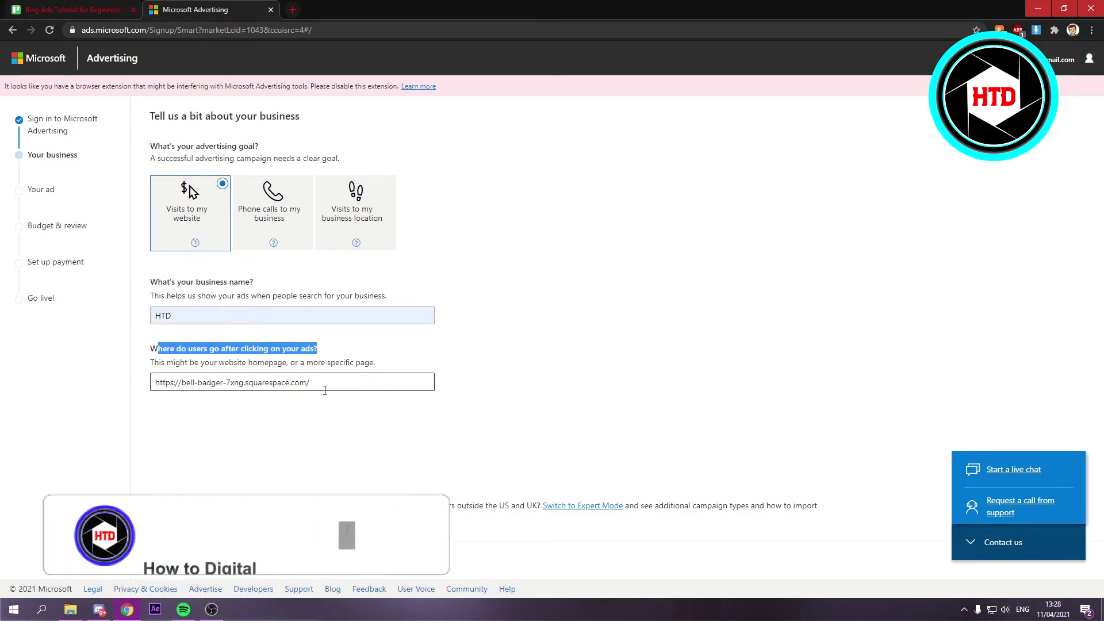
left_click(442, 374)
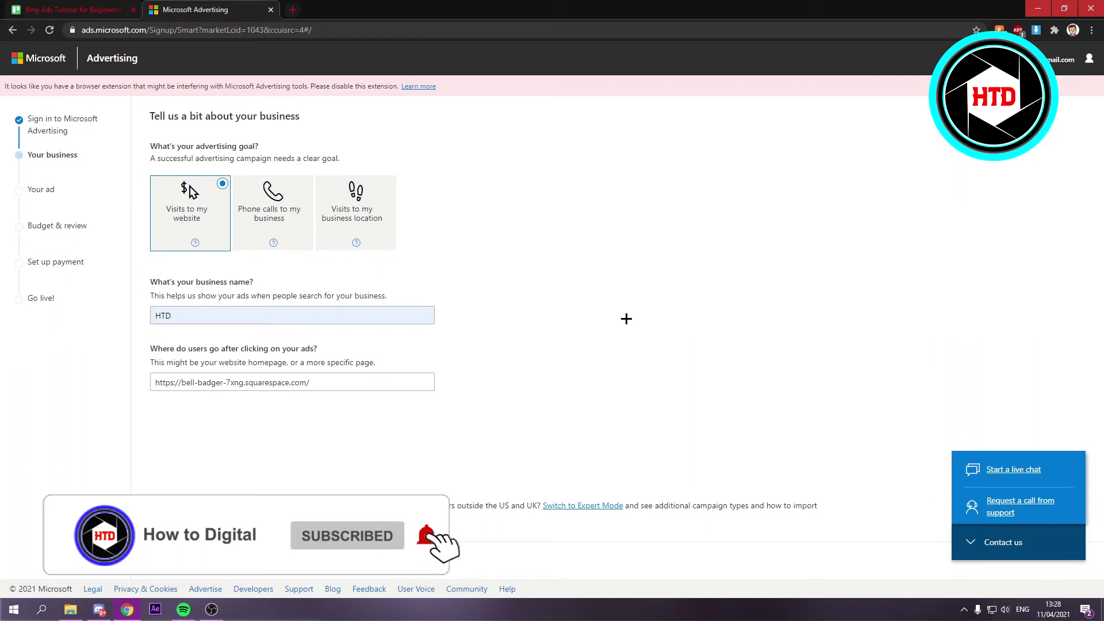
left_click(173, 534)
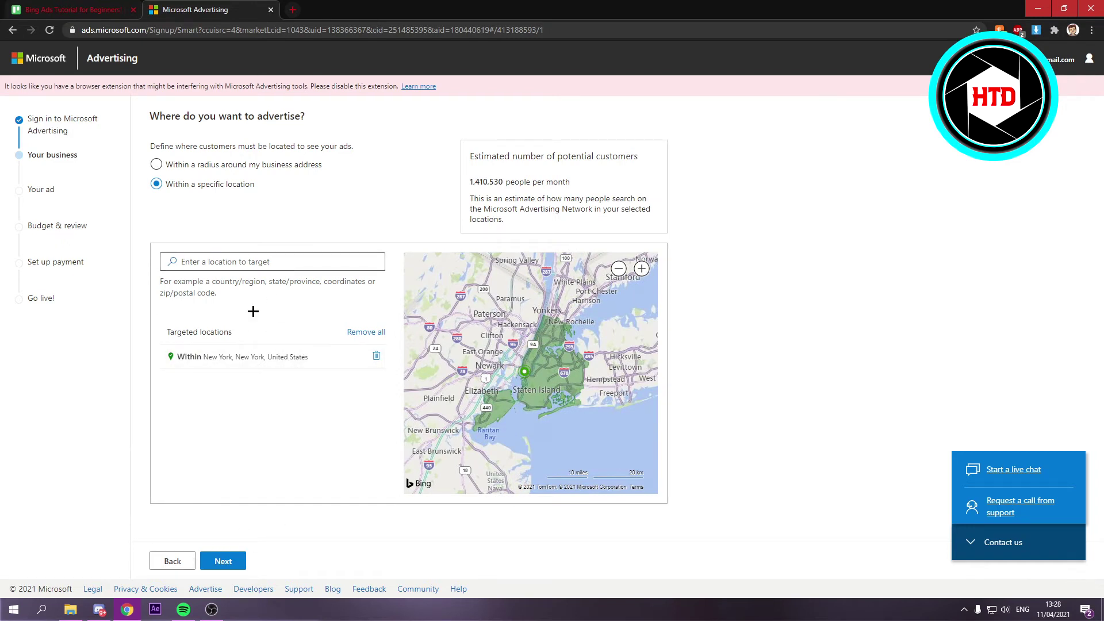
Keep New York as the target location, then add and discard an empty keyword theme
left_click(236, 561)
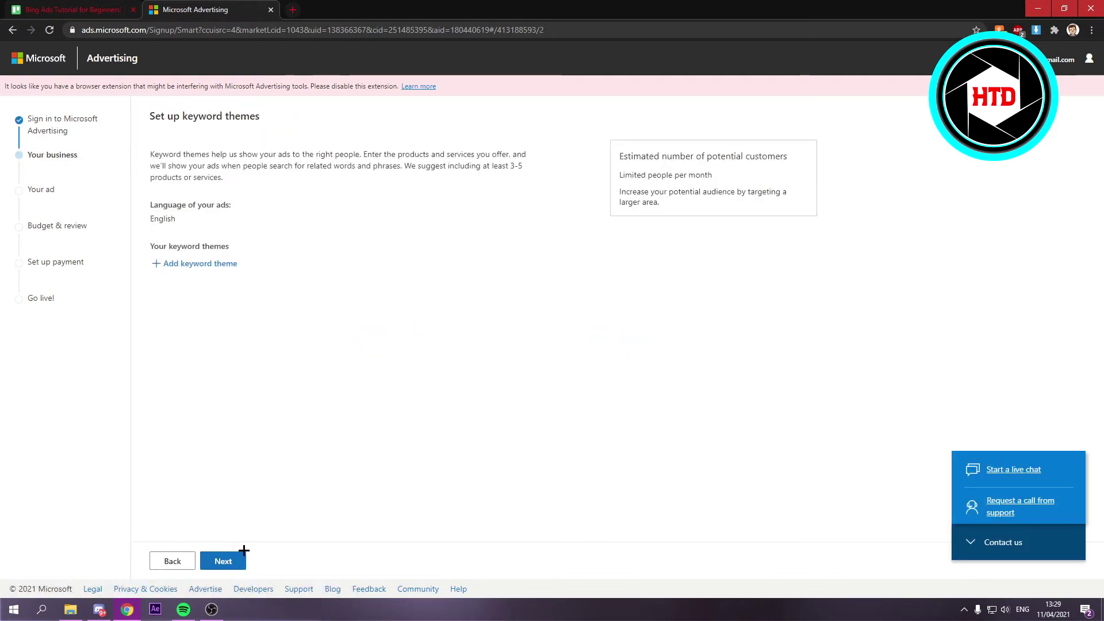
left_click_drag(206, 212, 151, 219)
left_click(161, 220)
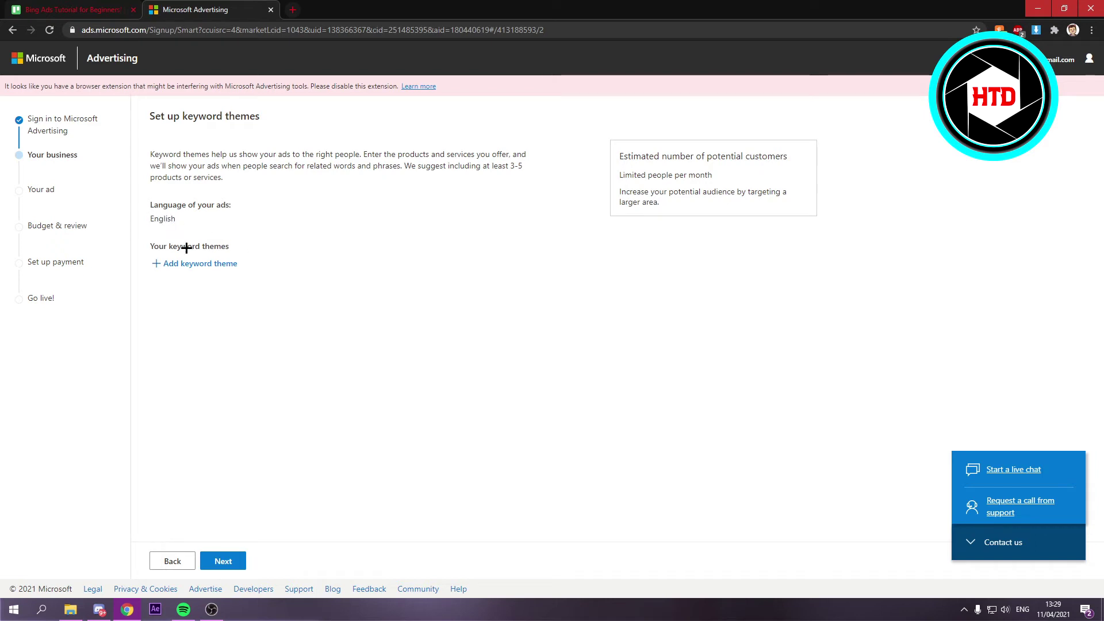
left_click(224, 265)
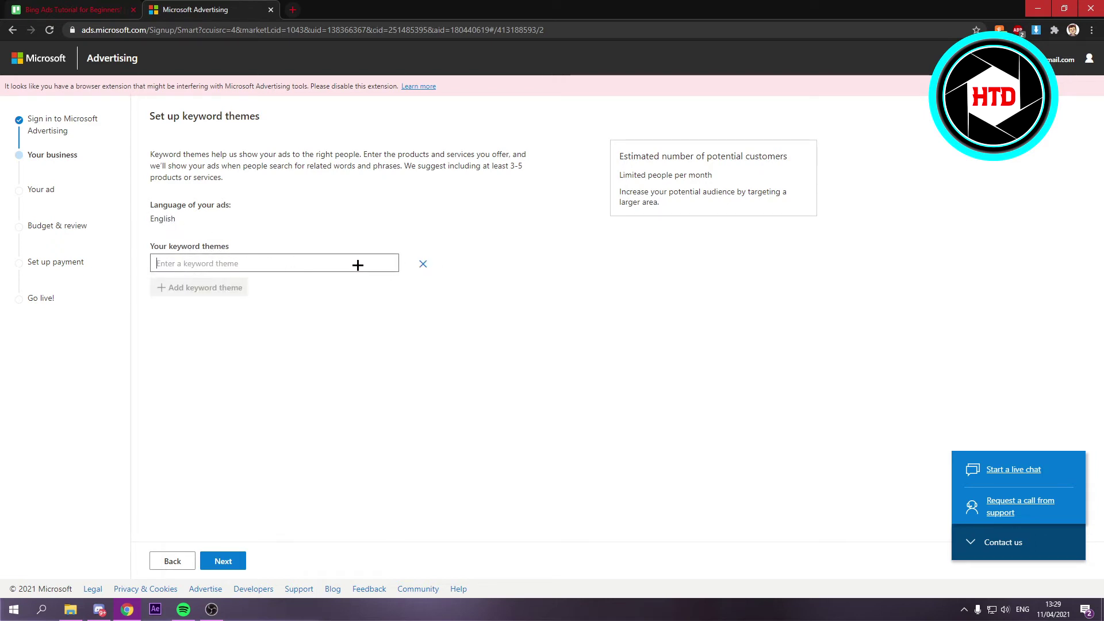
left_click(423, 264)
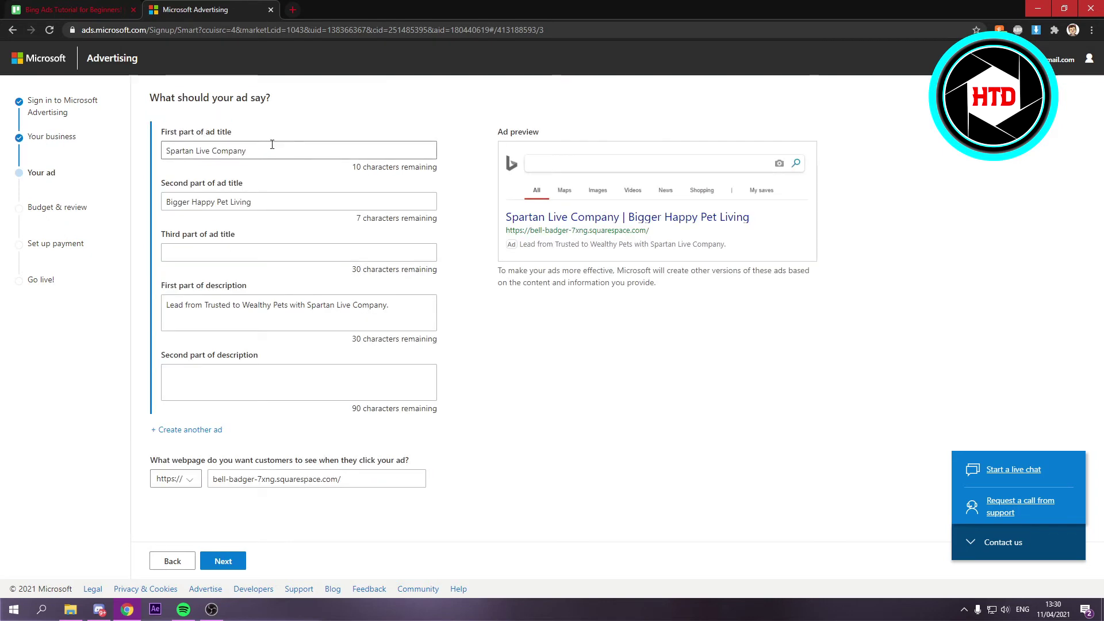
Review the ad titles 'Spartan Live Company' and 'Bigger Happy Pet Living' and its landing page
left_click_drag(273, 144, 117, 159)
left_click(278, 147)
left_click_drag(278, 202, 146, 203)
key("Right")
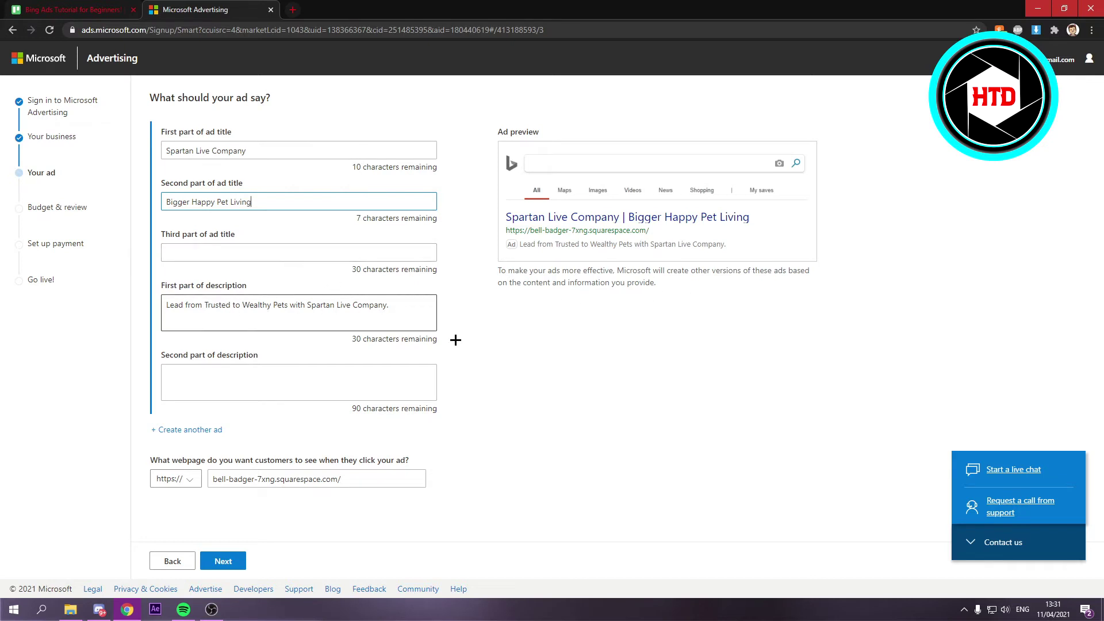
left_click_drag(352, 484, 581, 308)
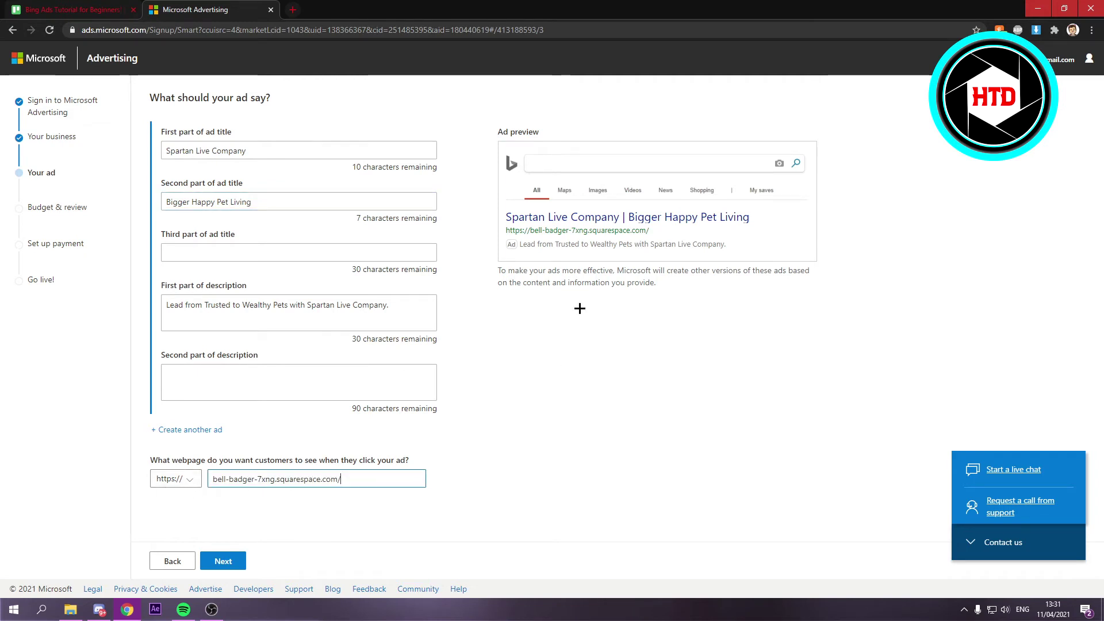
Start a second ad, discard it, and save the Spartan Live Company ad
left_click(199, 429)
scroll(402, 345, "down", 1)
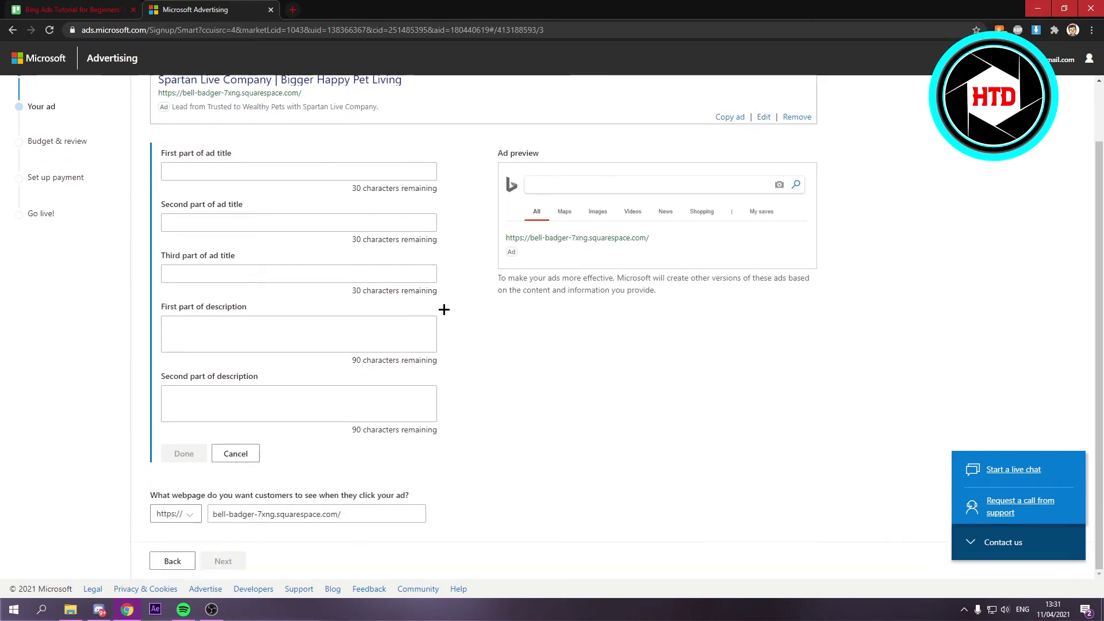
scroll(444, 309, "up", 1)
left_click(253, 518)
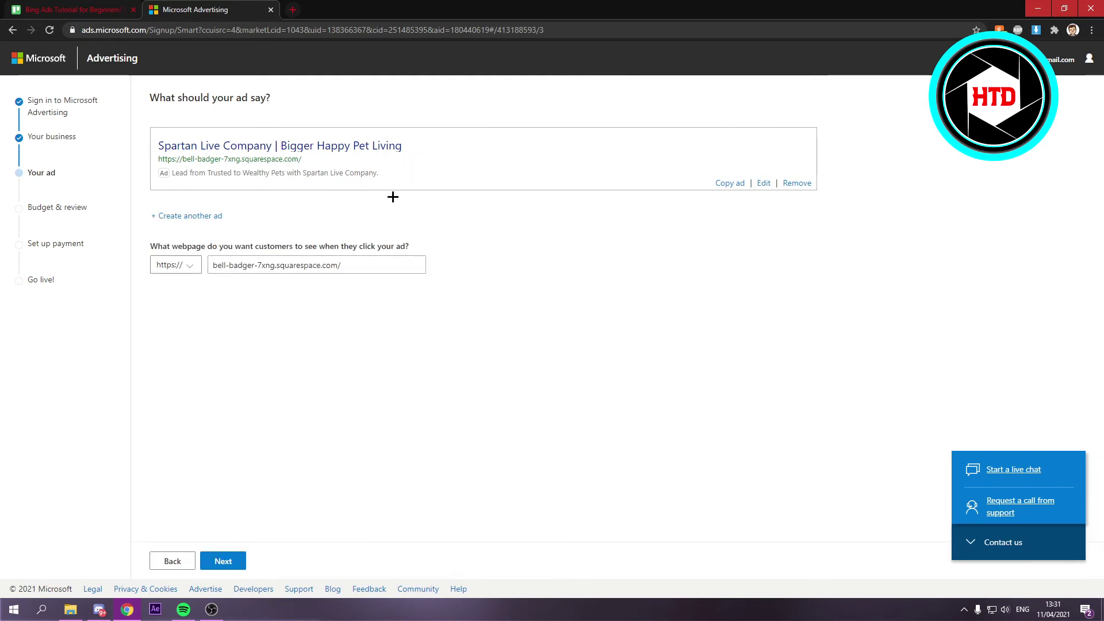
left_click(234, 563)
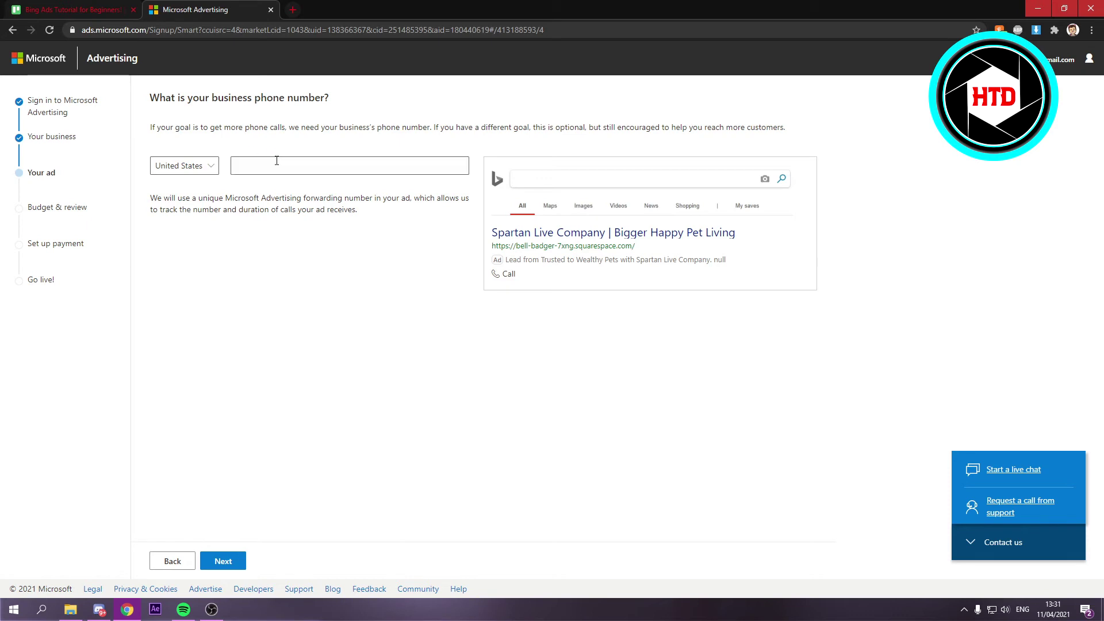
Leave the business phone number blank and keep USD as the budget currency
left_click(299, 162)
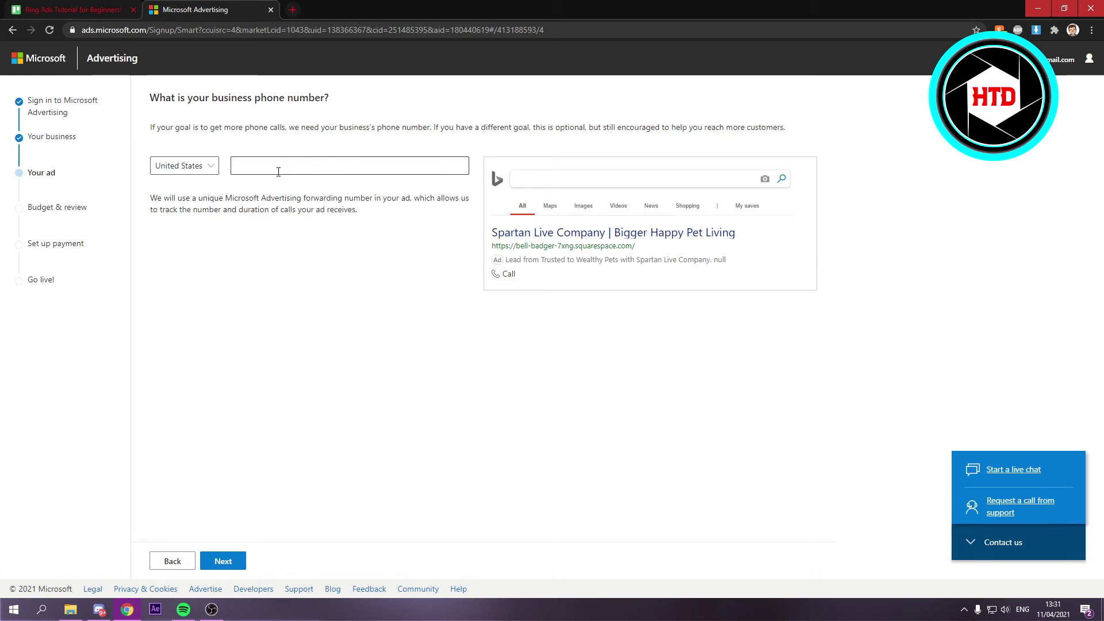
key("Return")
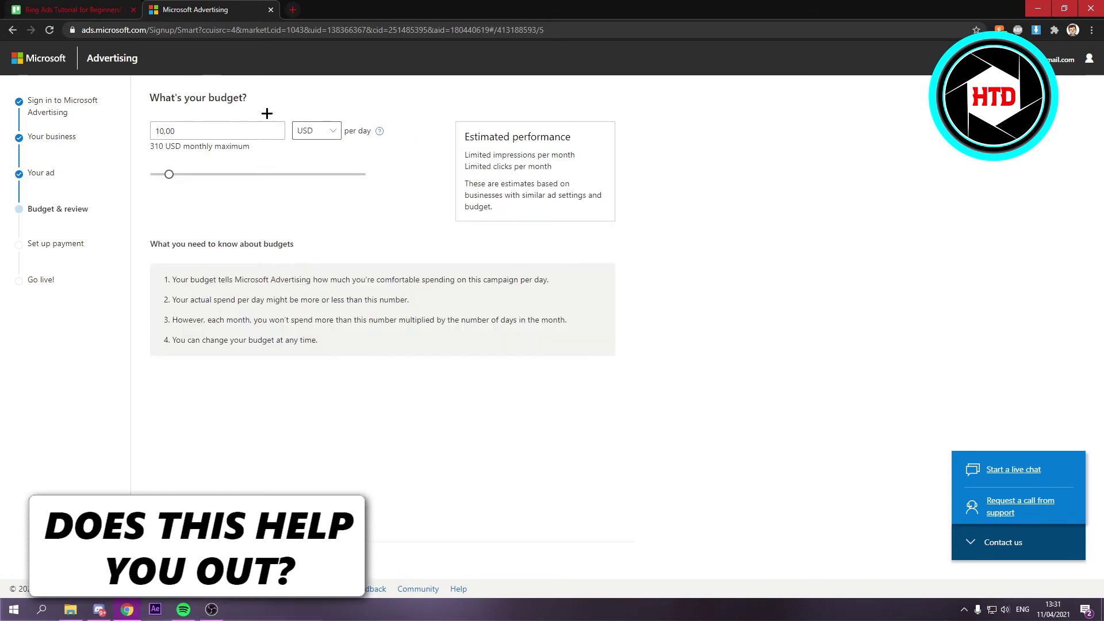
left_click(337, 132)
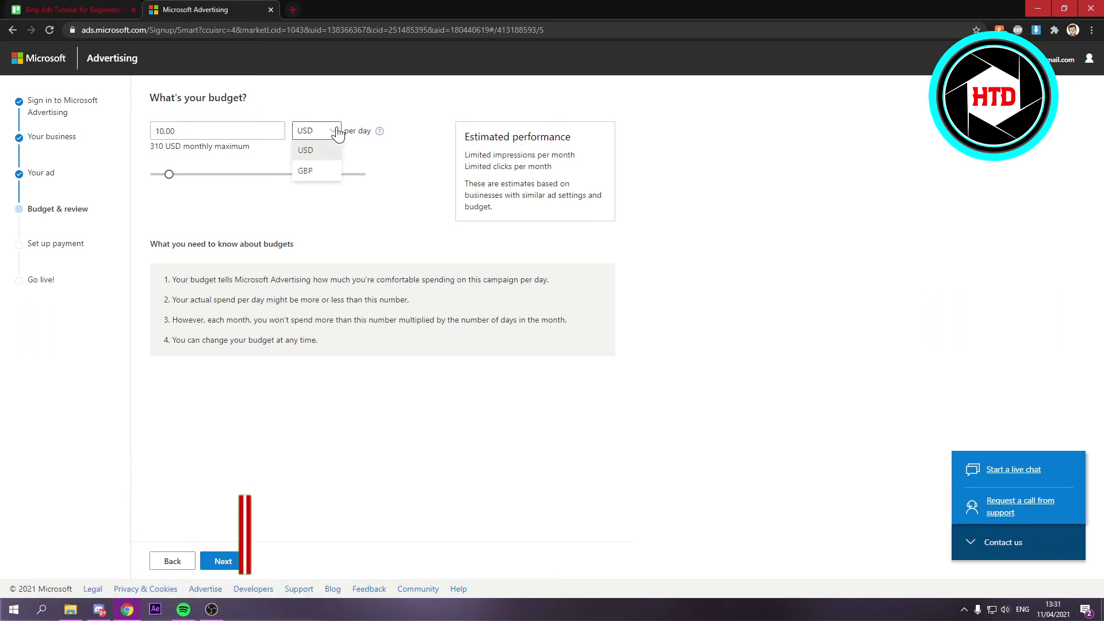
left_click(337, 134)
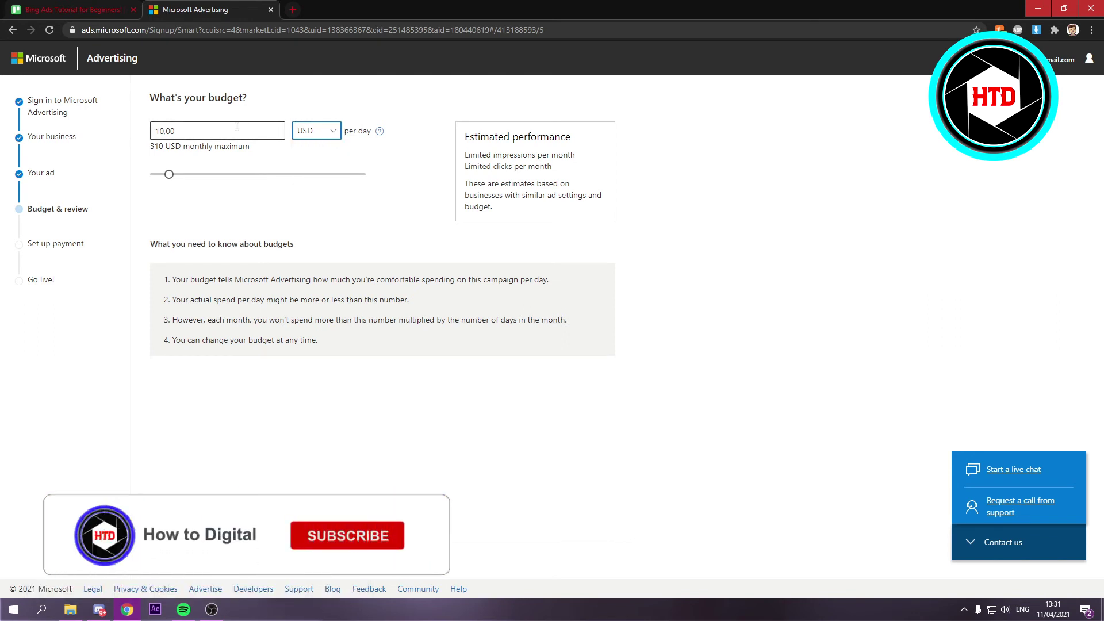
Set the daily budget to 22.96 USD and confirm it
left_click_drag(169, 175, 196, 175)
left_click(327, 133)
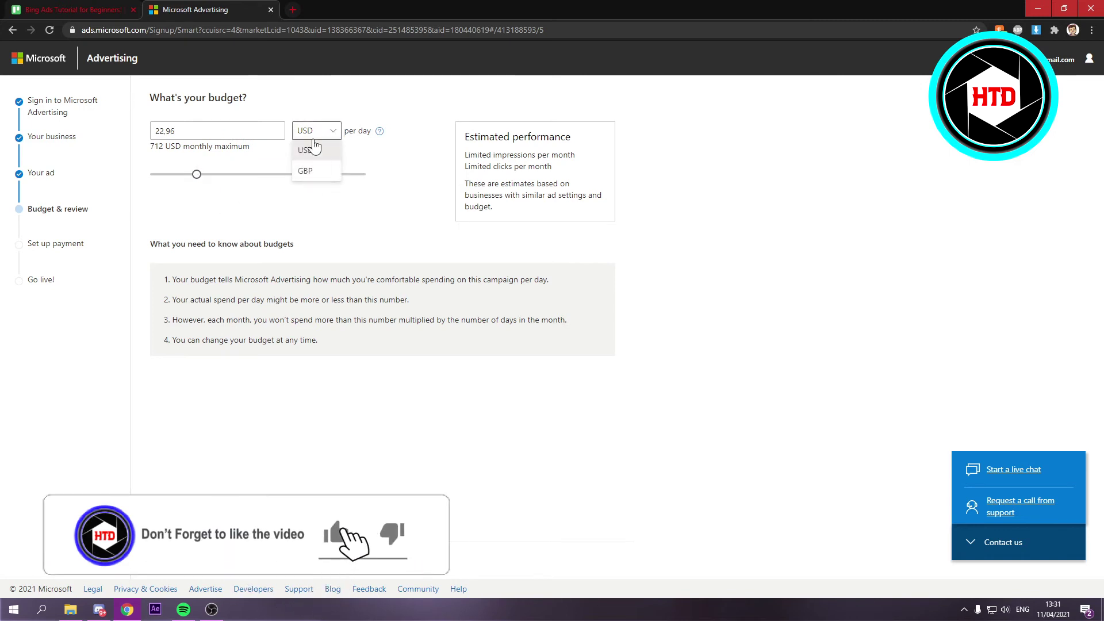
left_click(313, 144)
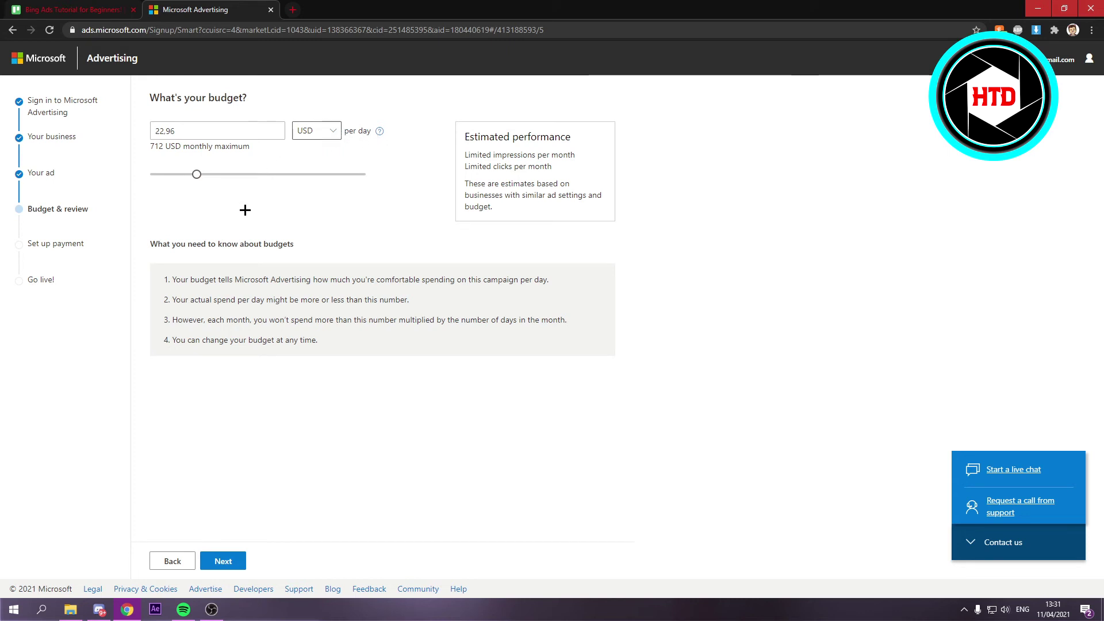
left_click(229, 558)
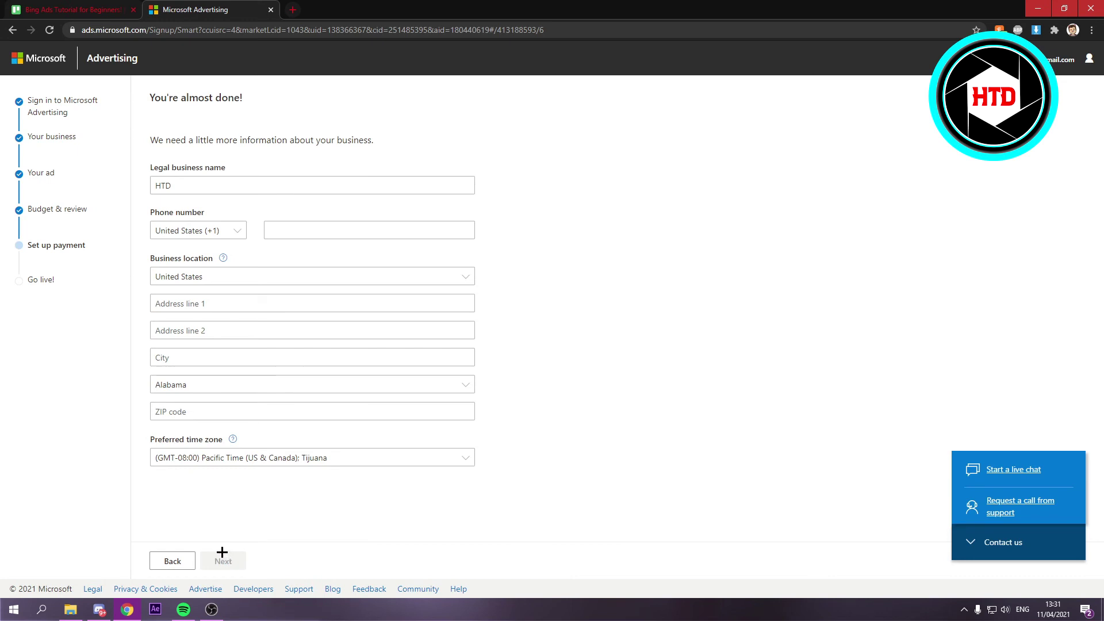
left_click_drag(157, 141, 370, 140)
left_click(335, 147)
left_click_drag(31, 281, 55, 280)
left_click(59, 278)
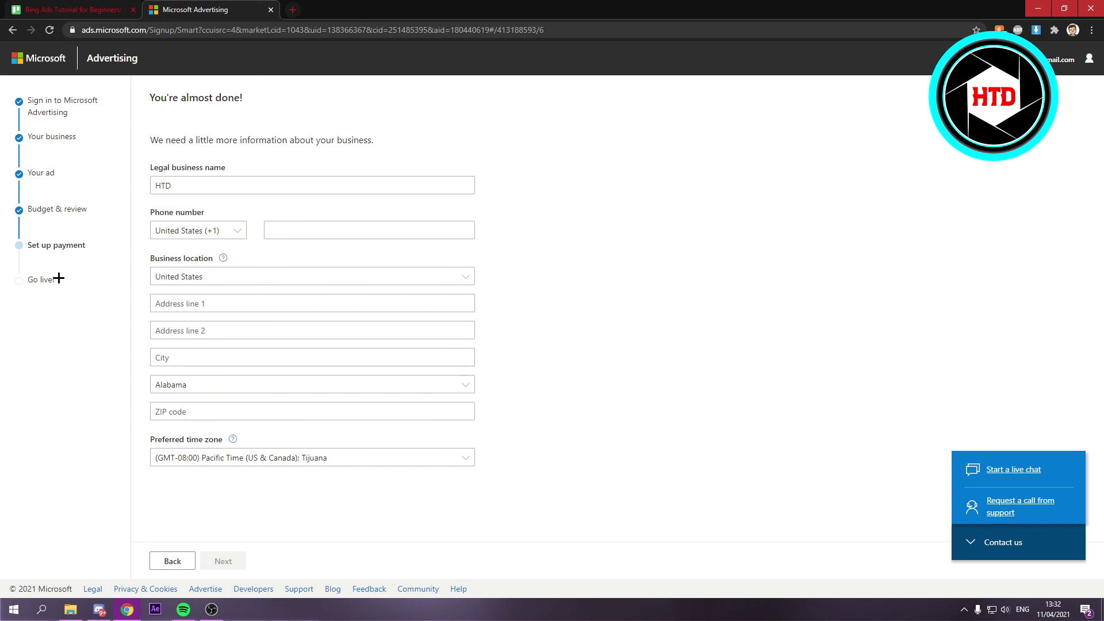